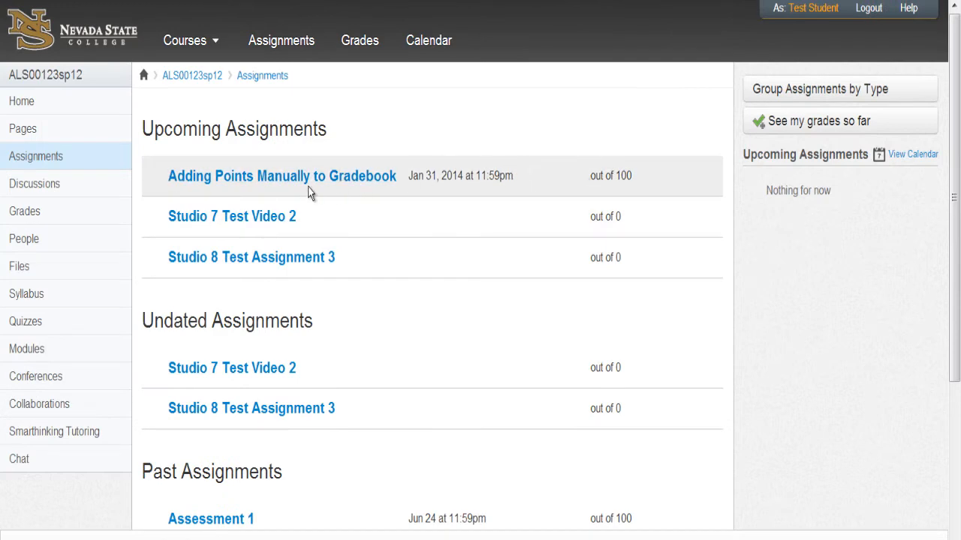
left_click(273, 186)
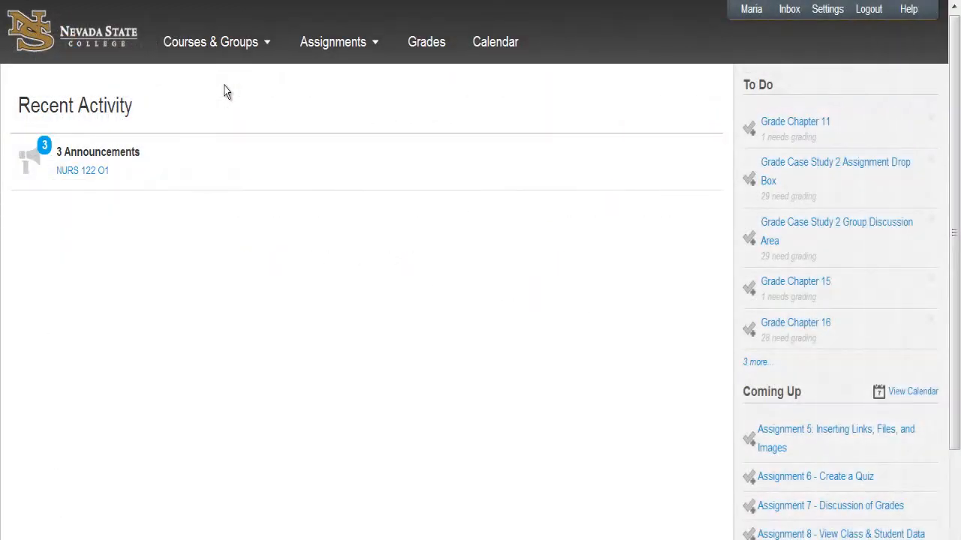
Open the Modules page of the Faculty Senate Demo course.
mouse_move(225, 50)
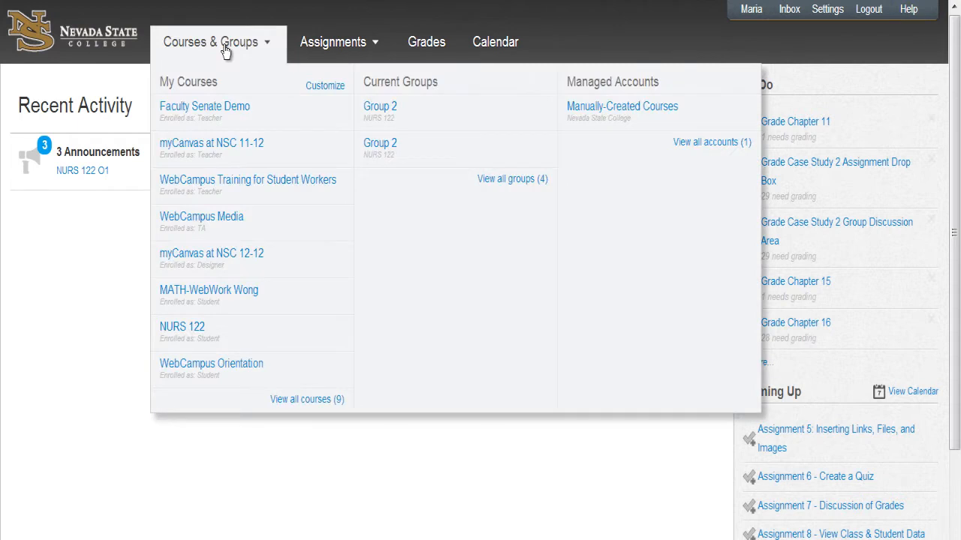
left_click(203, 113)
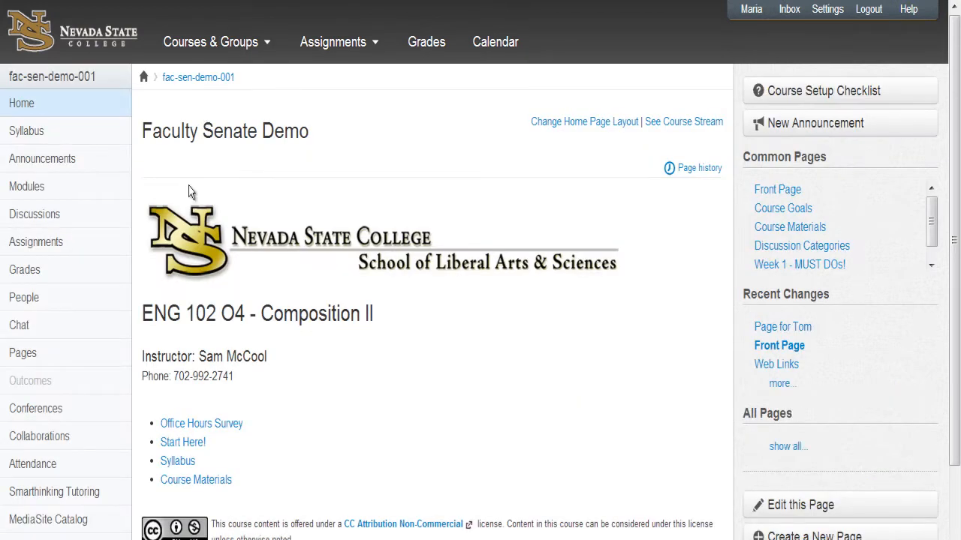
left_click(24, 193)
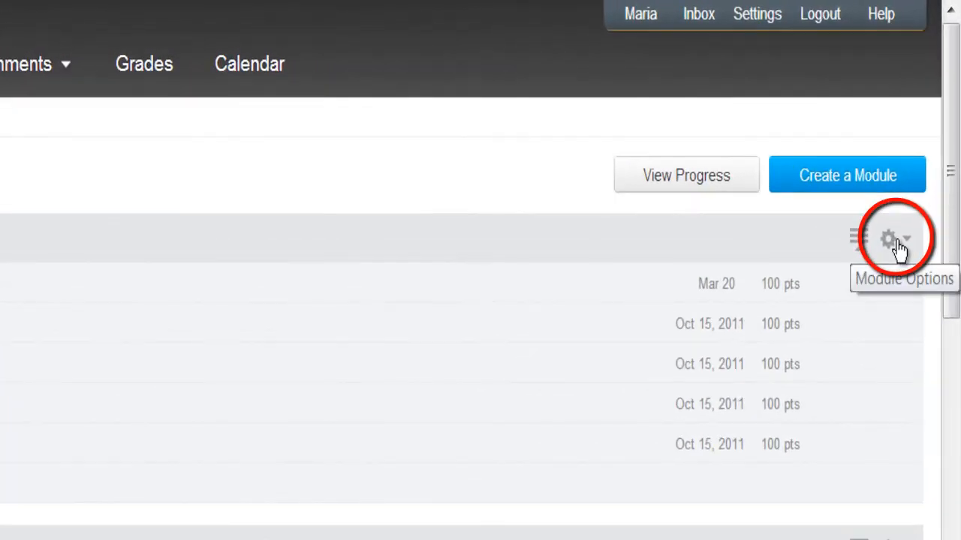
Edit the settings of the Unit 1 - Grammar & Style module and enable locking it until a given date.
left_click(893, 240)
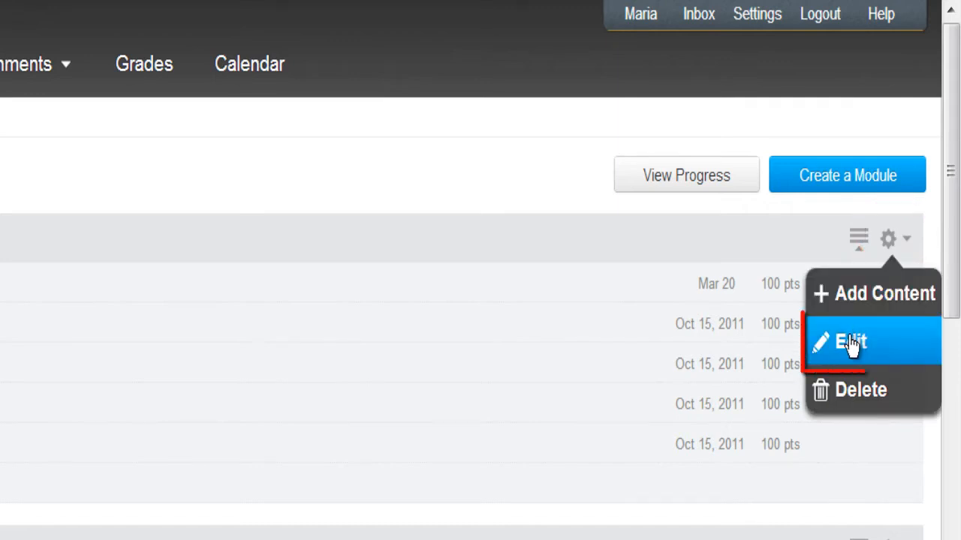
left_click(850, 345)
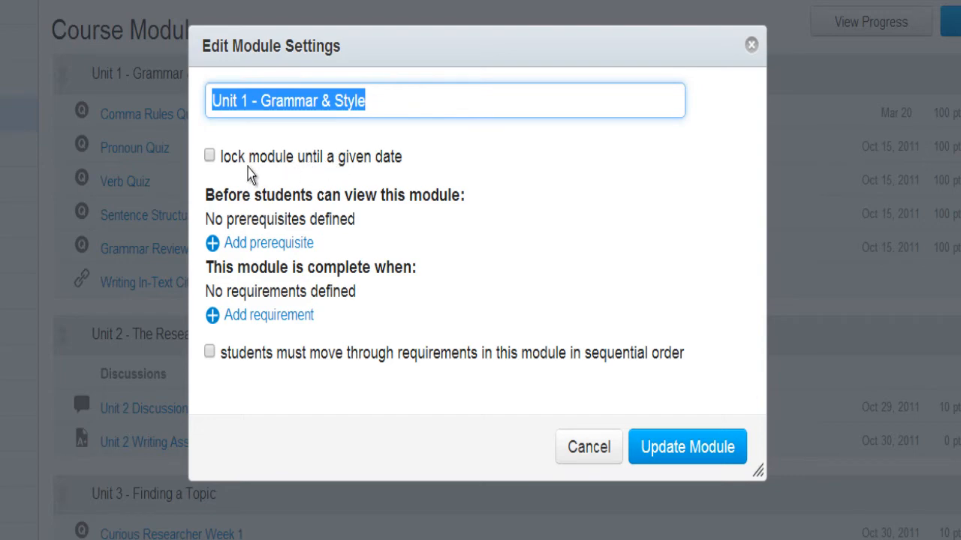
left_click(209, 157)
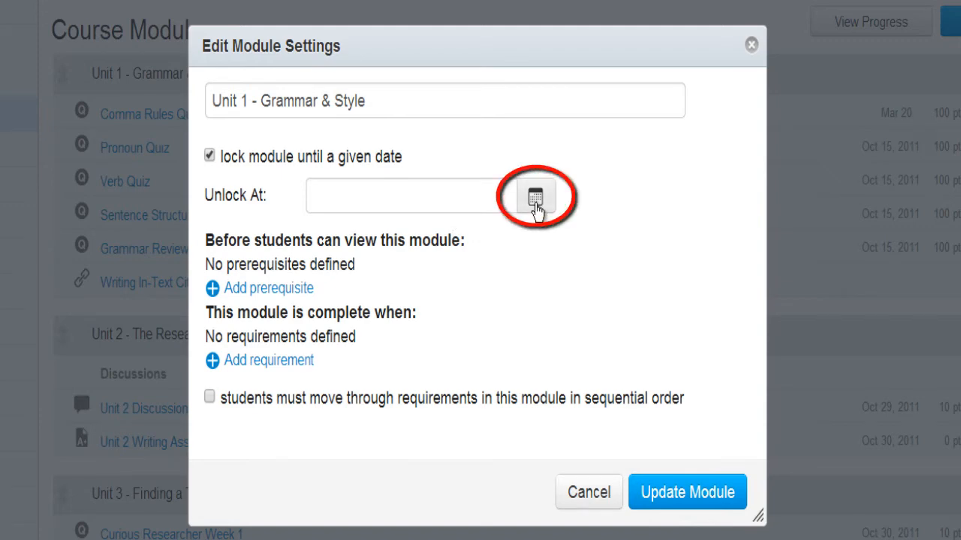
Set the module's unlock date to Jan 20, 2014 at 12:00 am and update the module.
left_click(535, 202)
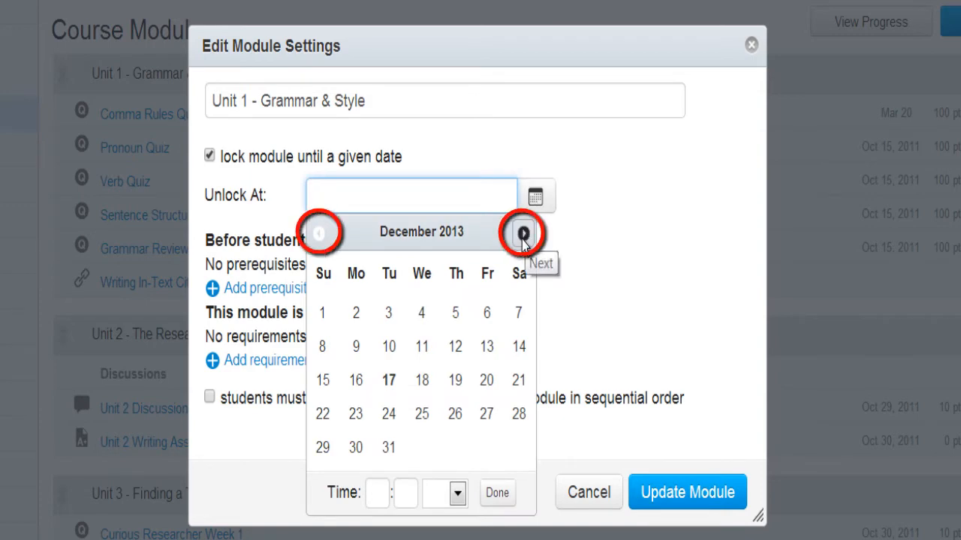
left_click(523, 235)
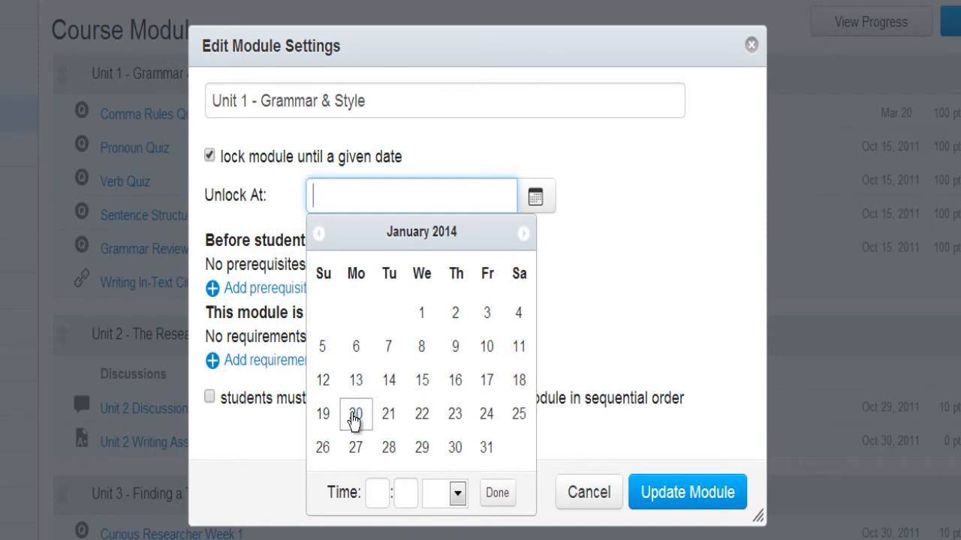
left_click(355, 420)
left_click(378, 493)
type("12")
left_click(406, 493)
type("00")
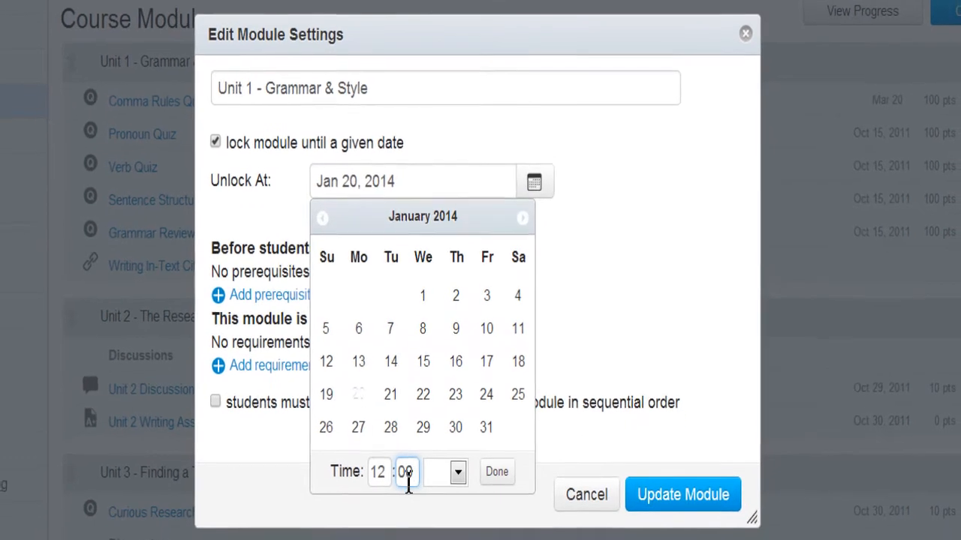
left_click(457, 471)
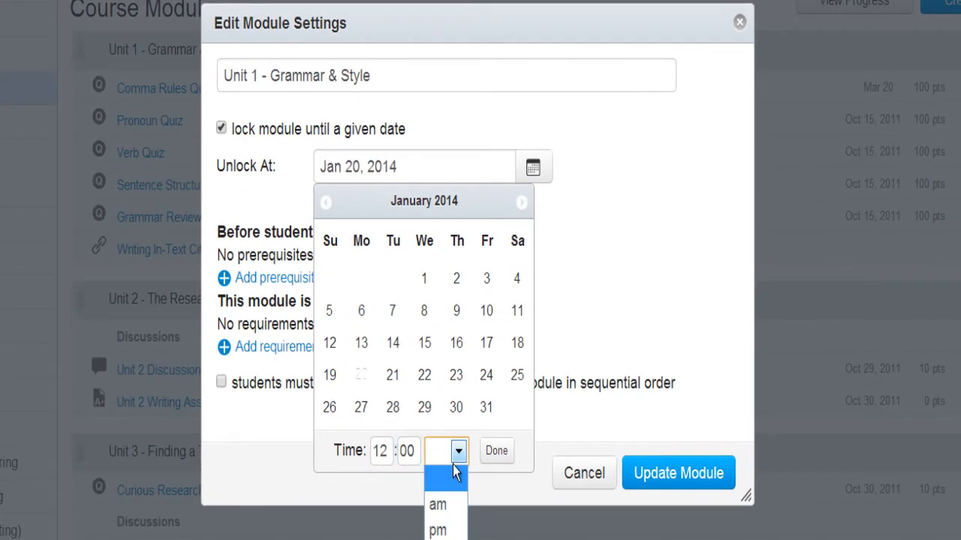
left_click(437, 504)
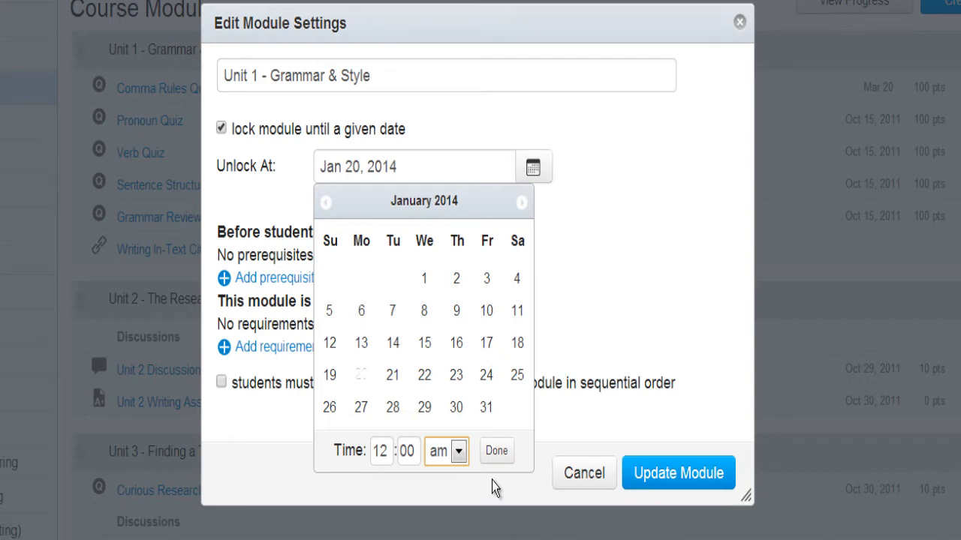
left_click(495, 454)
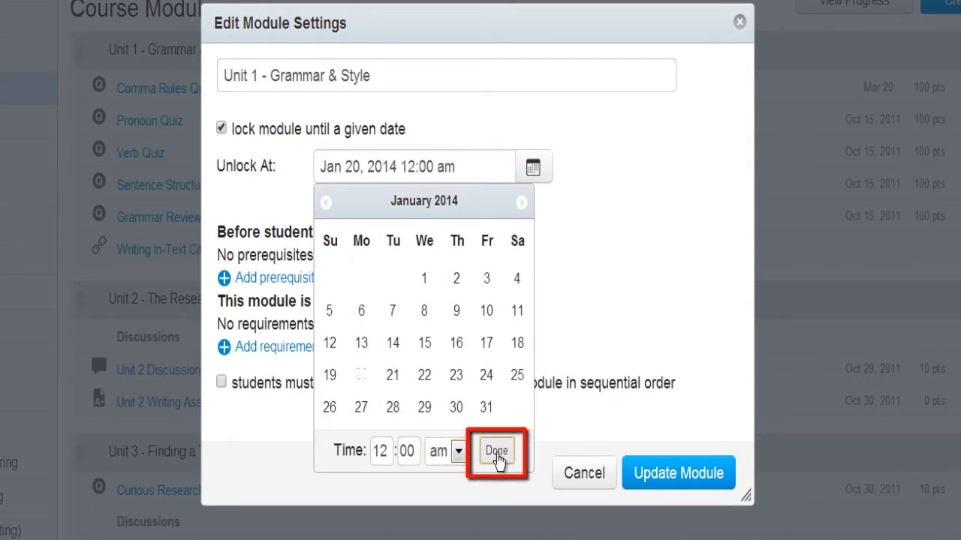
left_click(679, 474)
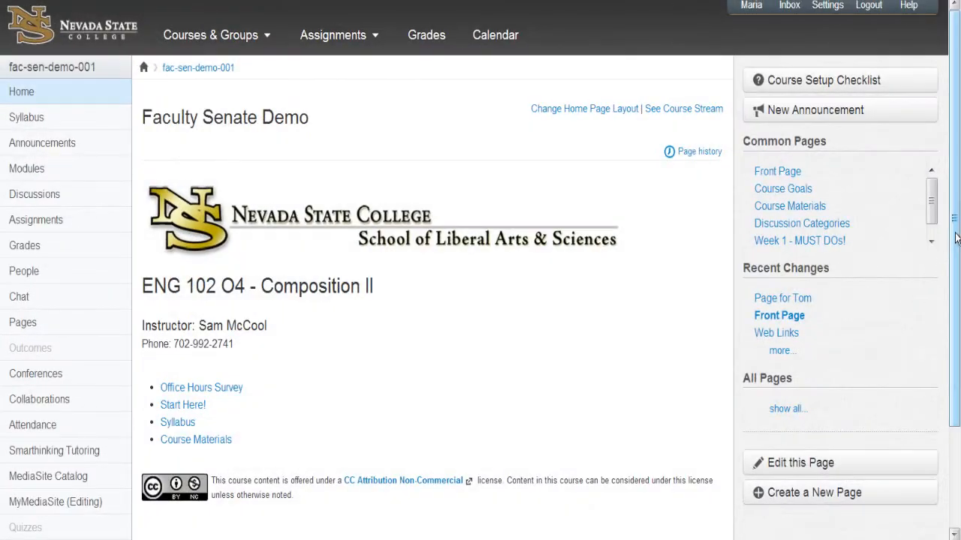
Open the Files area of the Faculty Senate Demo course.
left_click_drag(956, 234, 956, 299)
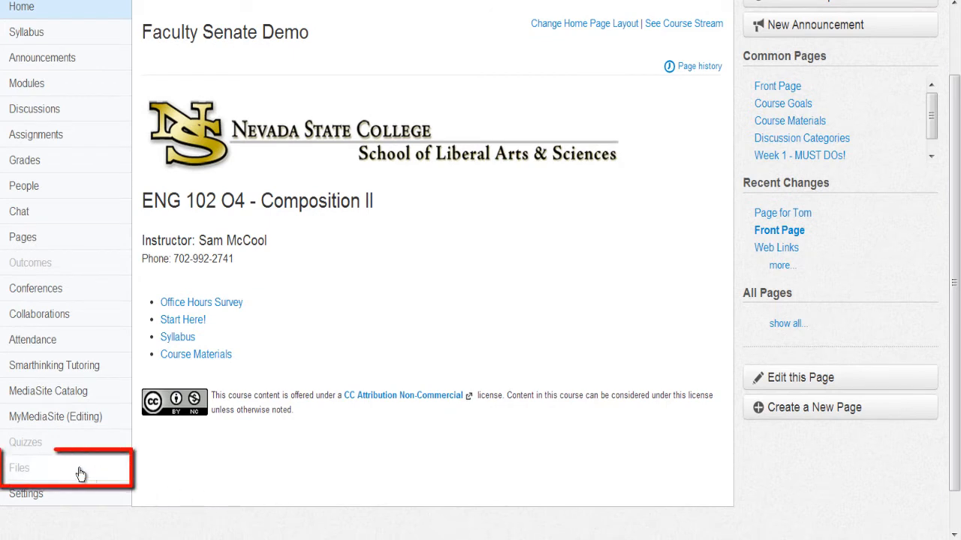
left_click(20, 473)
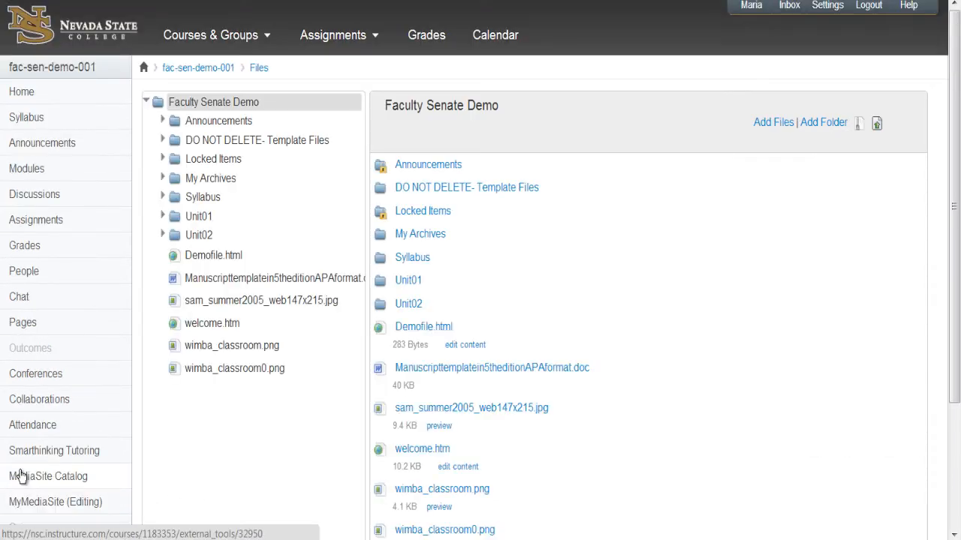
left_click(163, 178)
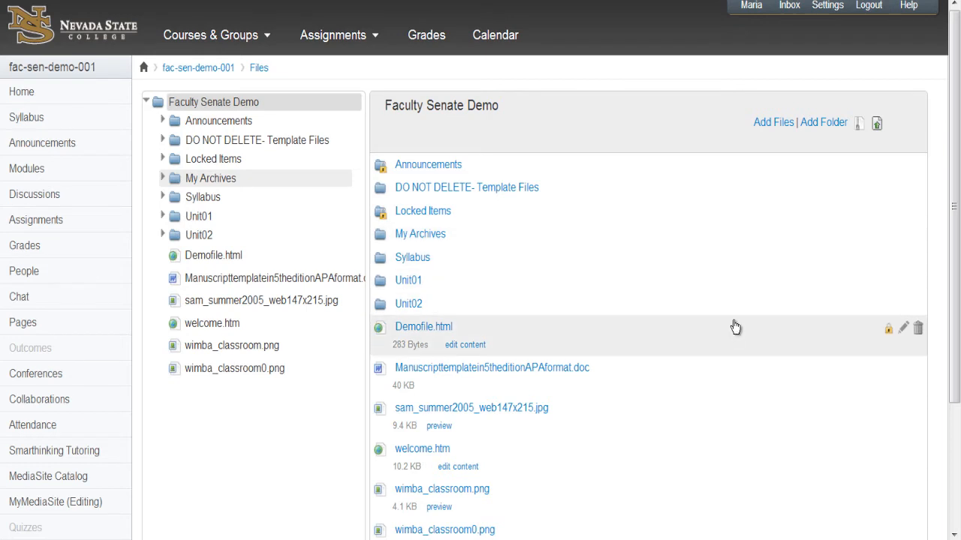
Start locking Demofile.html by date instead of until manually unlocked, with Lock Until set to Dec 21, 2013.
left_click(887, 331)
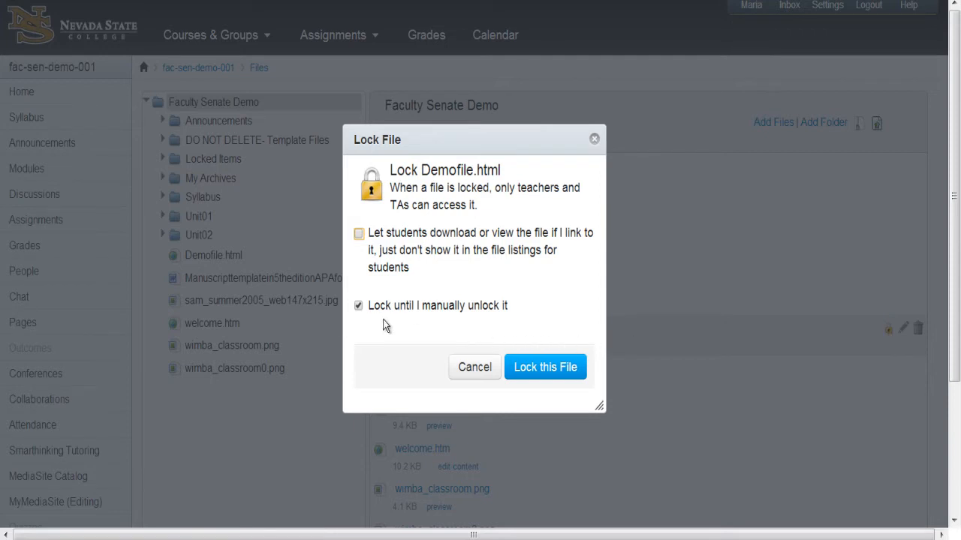
left_click(359, 307)
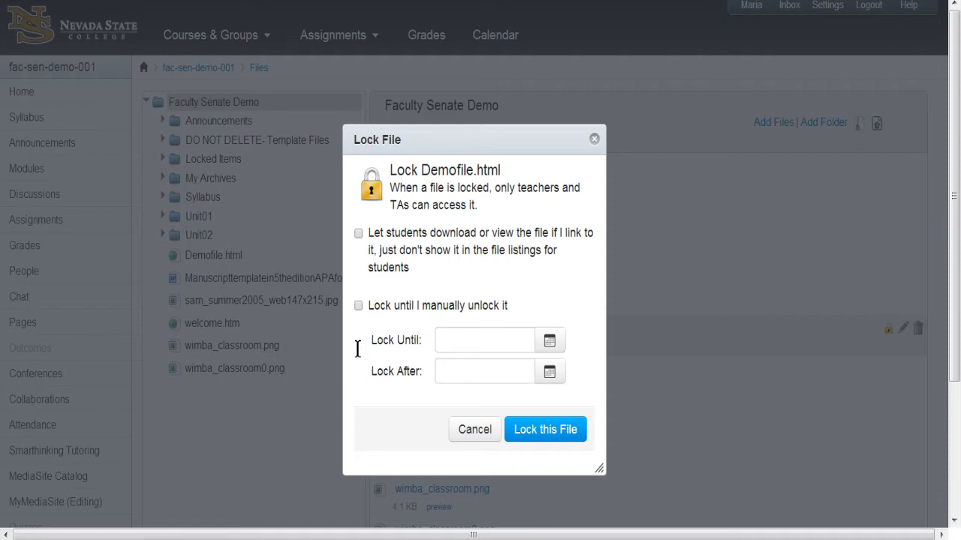
left_click(549, 342)
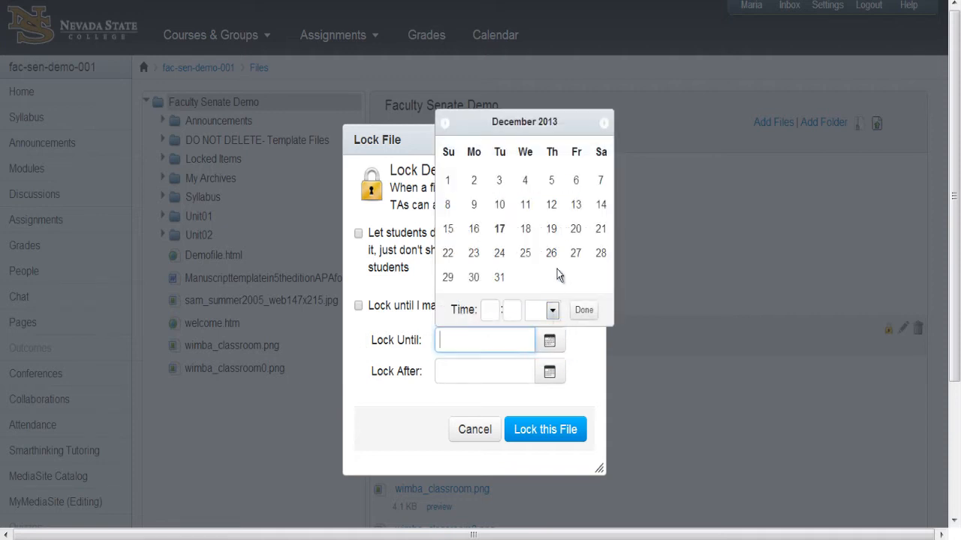
left_click(600, 229)
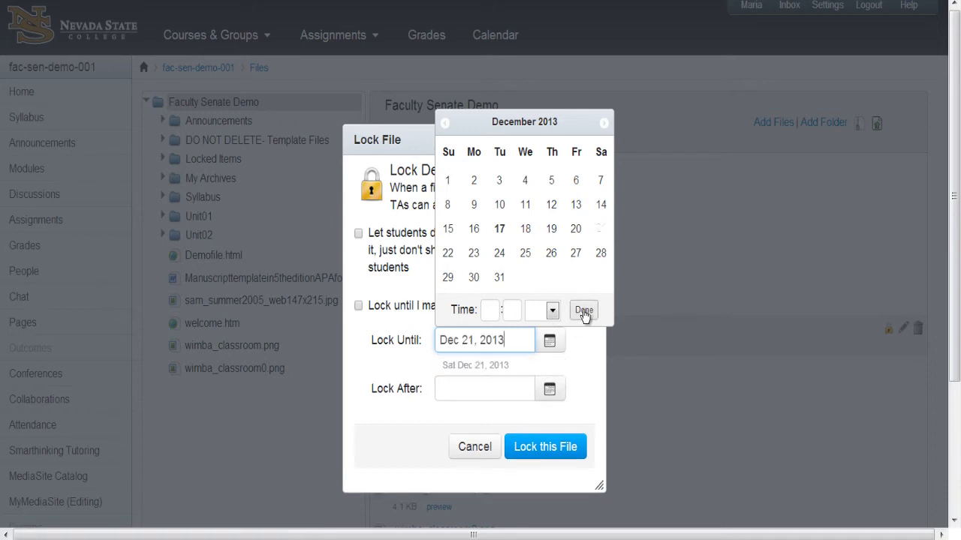
left_click(584, 312)
Set Lock After to Dec 17, 2013 and lock Demofile.html.
left_click(551, 390)
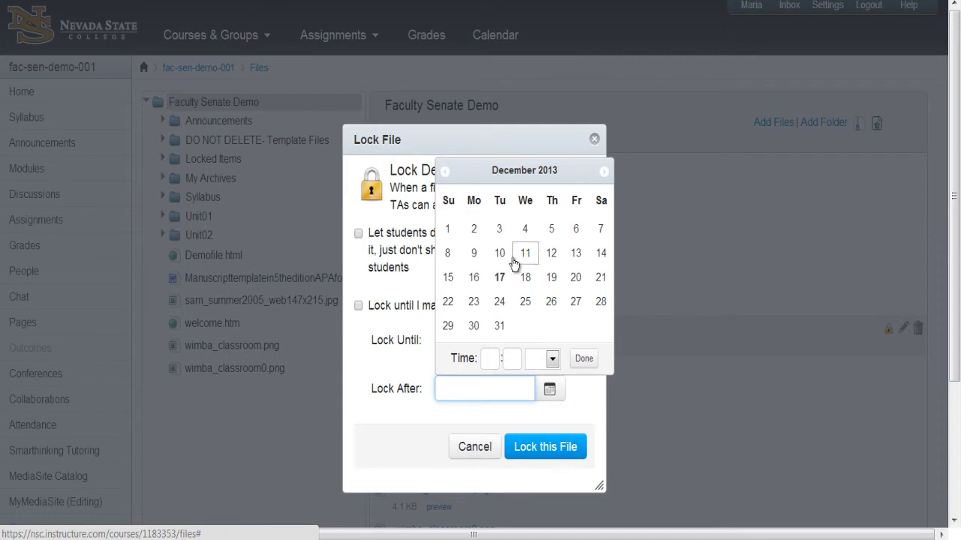
left_click(500, 279)
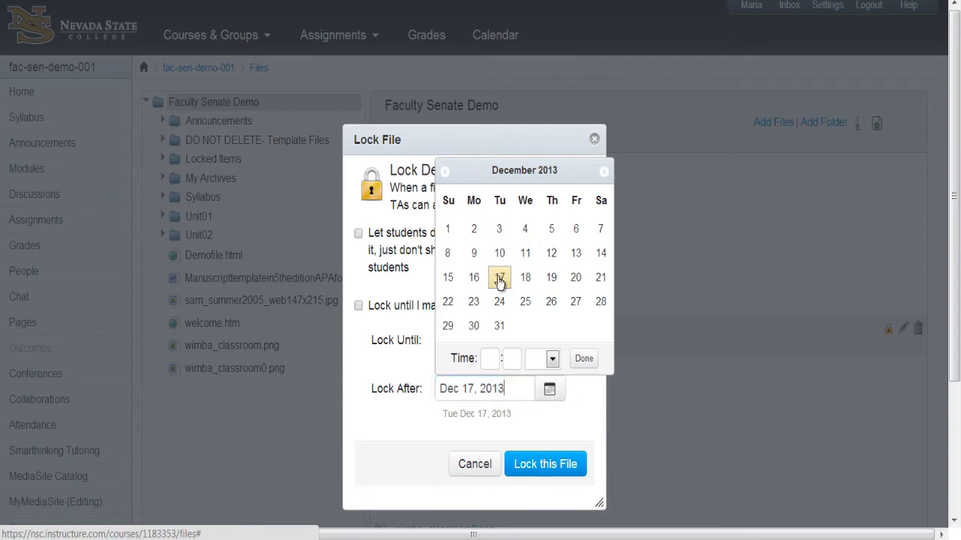
left_click(584, 358)
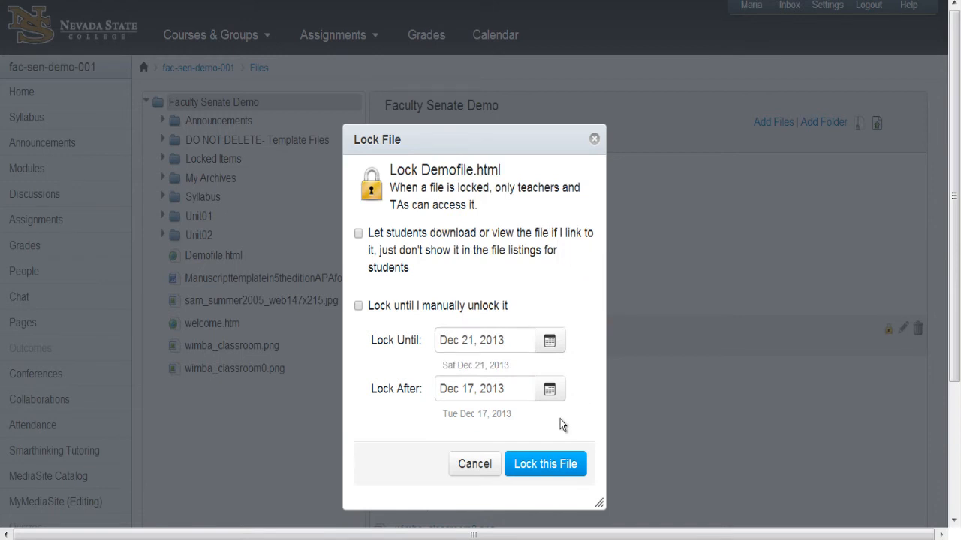
left_click(541, 471)
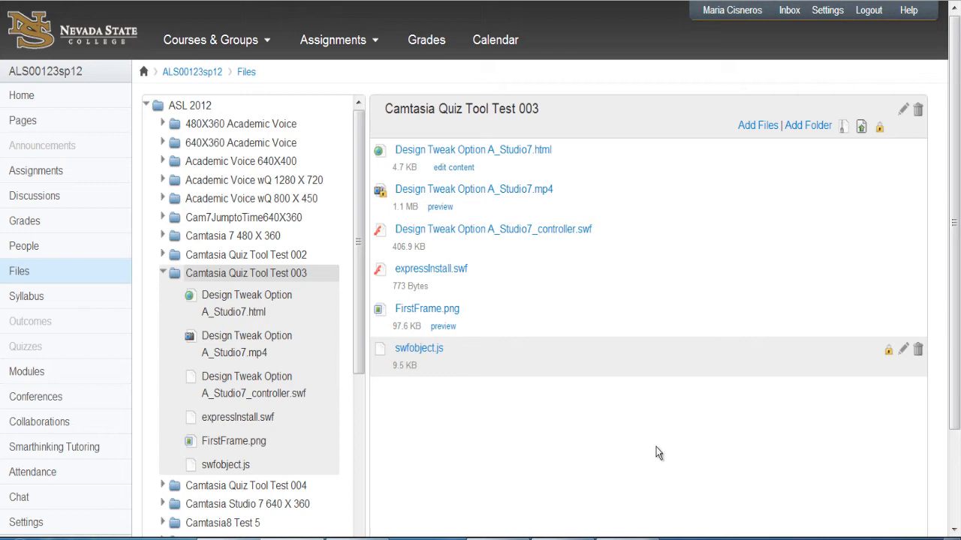
Create a folder named Unit 1 inside Camtasia Quiz Tool Test 003 and move Design Tweak Option A_Studio7.html into it.
left_click(809, 128)
type("Unit 1")
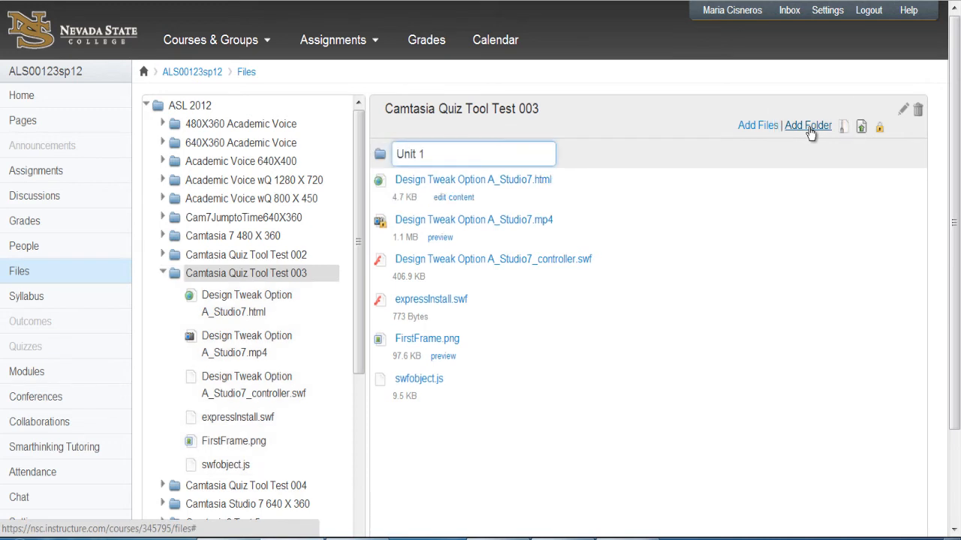
key("Return")
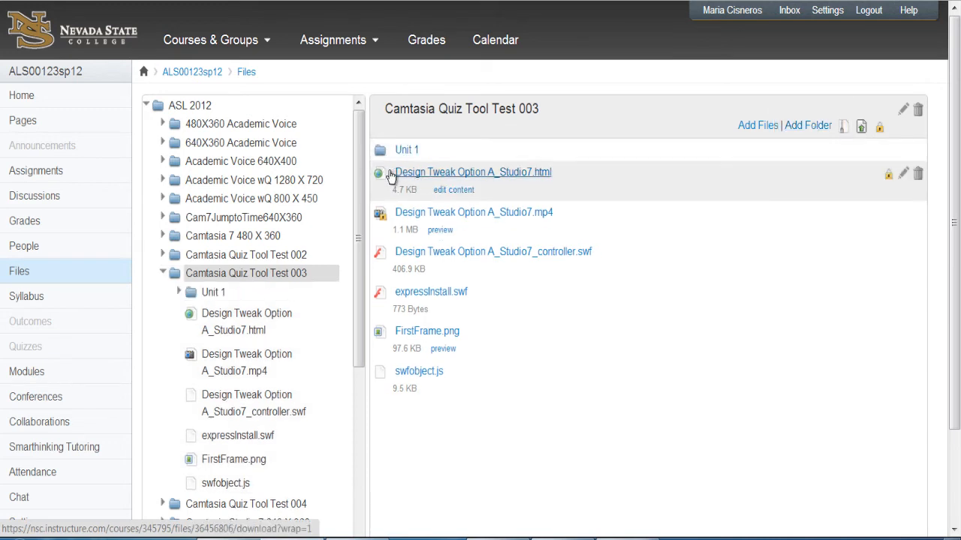
left_click_drag(378, 173, 380, 154)
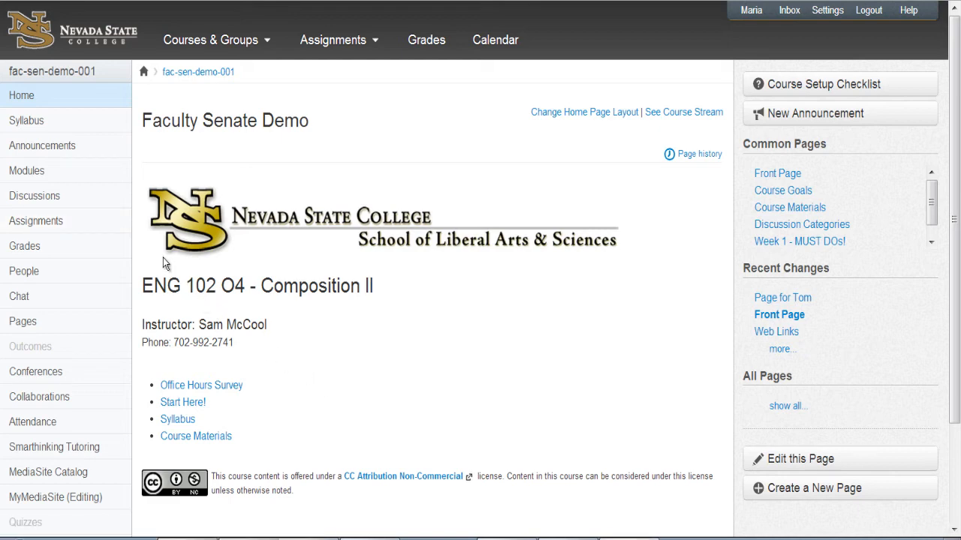
Open the Final Exam from the Faculty Senate Demo course's assignments for editing with its full set of options.
left_click(37, 228)
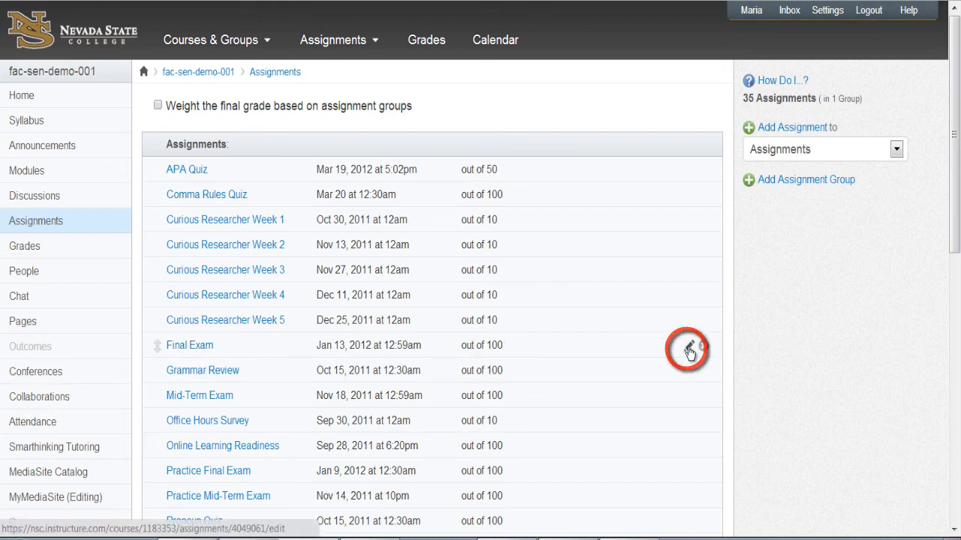
left_click(690, 350)
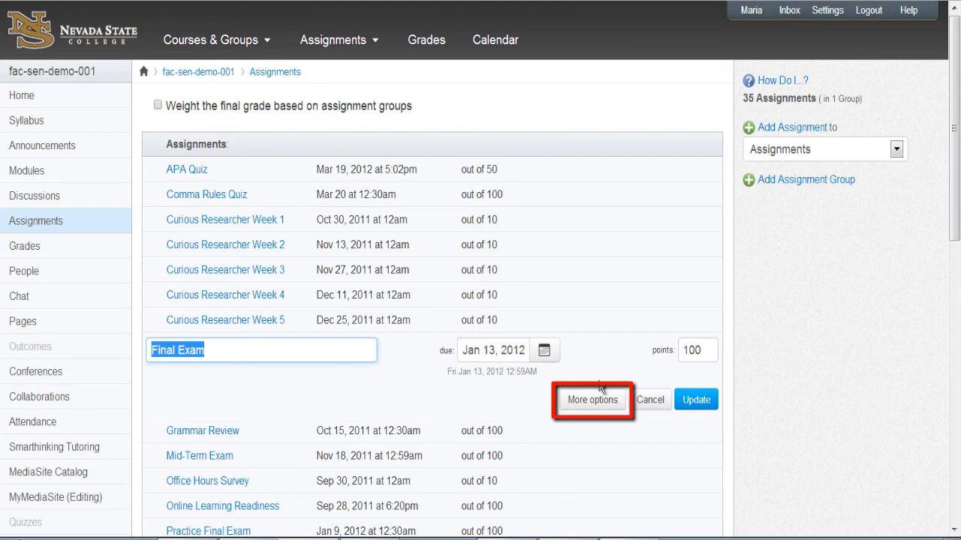
left_click(590, 406)
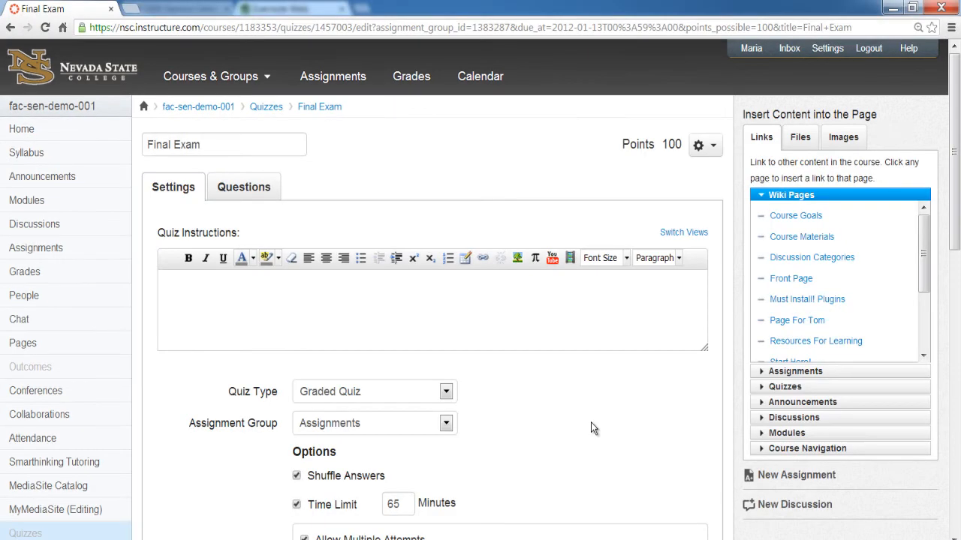
Turn off Let Students See Their Quiz Responses in the Final Exam's options.
scroll(591, 428, "down", 1)
scroll(591, 428, "down", 2)
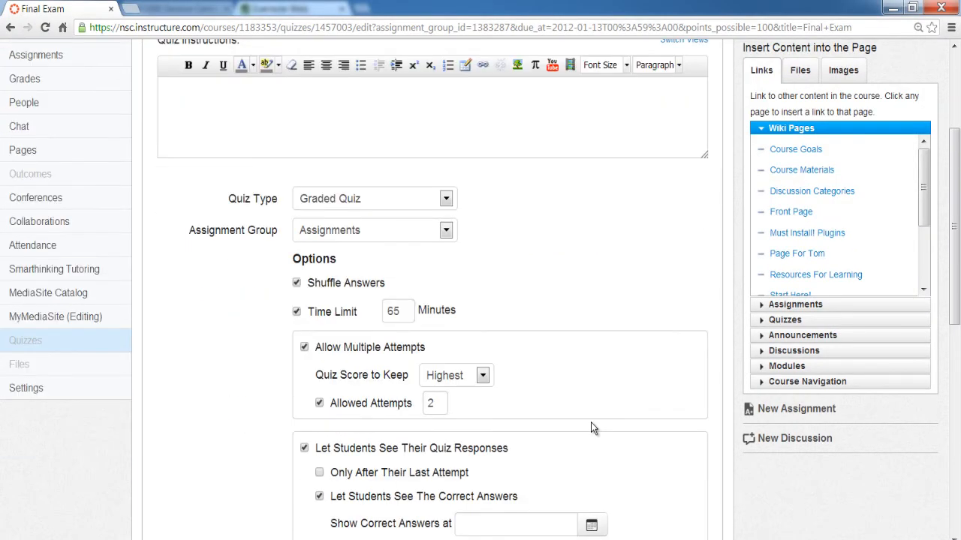
scroll(591, 428, "down", 1)
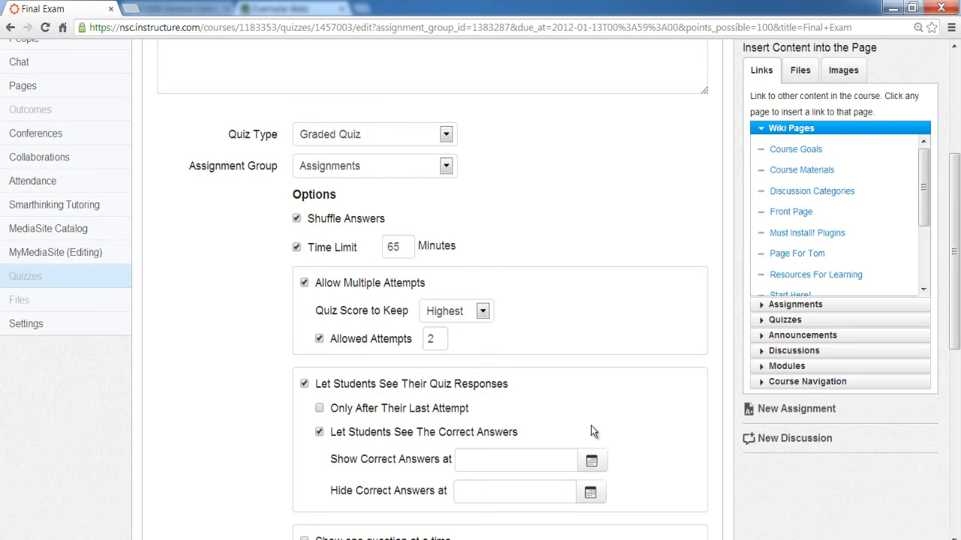
scroll(591, 432, "down", 1)
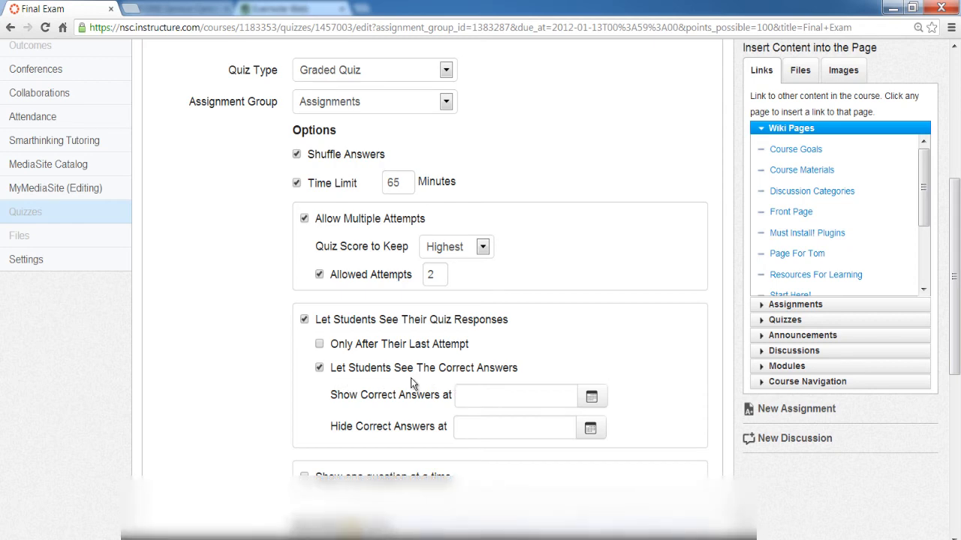
left_click(305, 322)
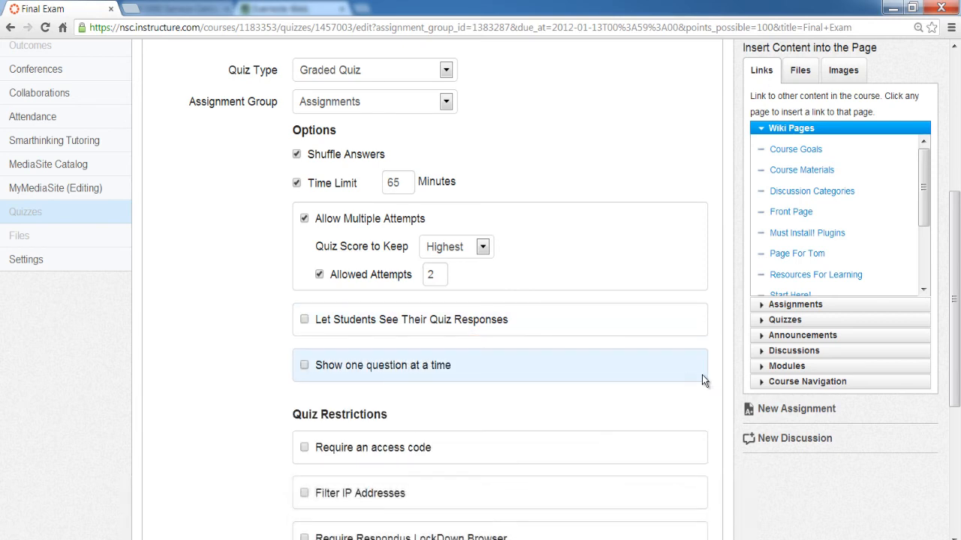
Set the Final Exam's Until availability date to Feb 17, 2014 and save the quiz.
scroll(718, 379, "down", 2)
scroll(719, 378, "down", 3)
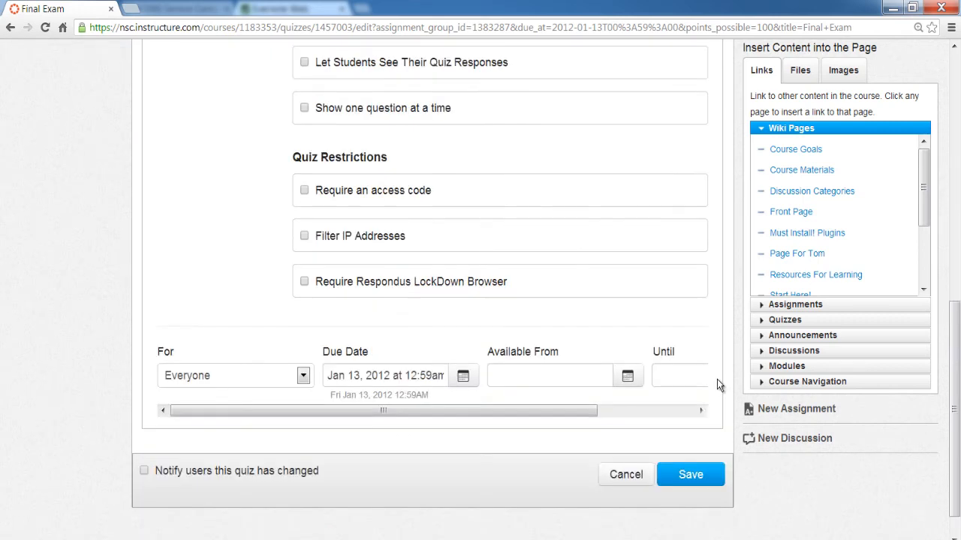
scroll(716, 379, "down", 2)
scroll(692, 365, "right", 3)
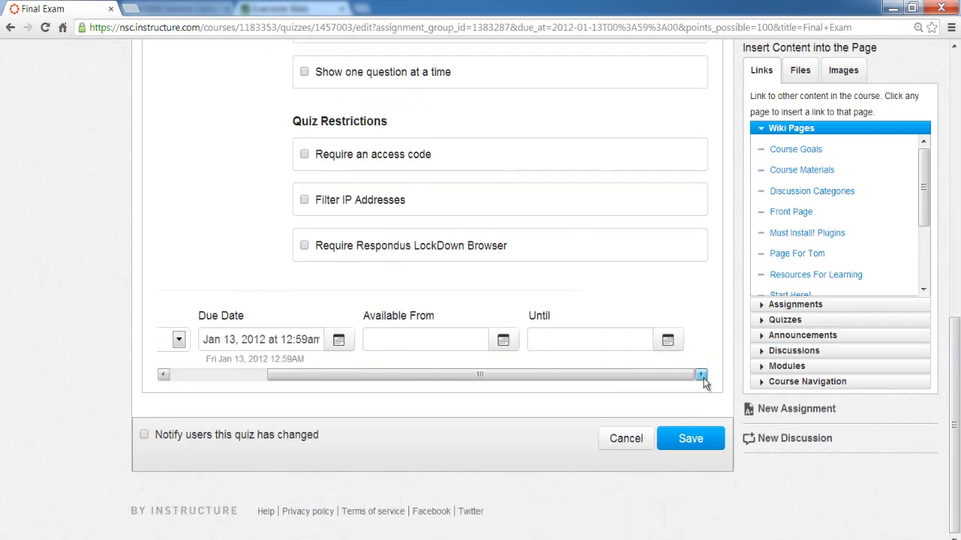
left_click(671, 344)
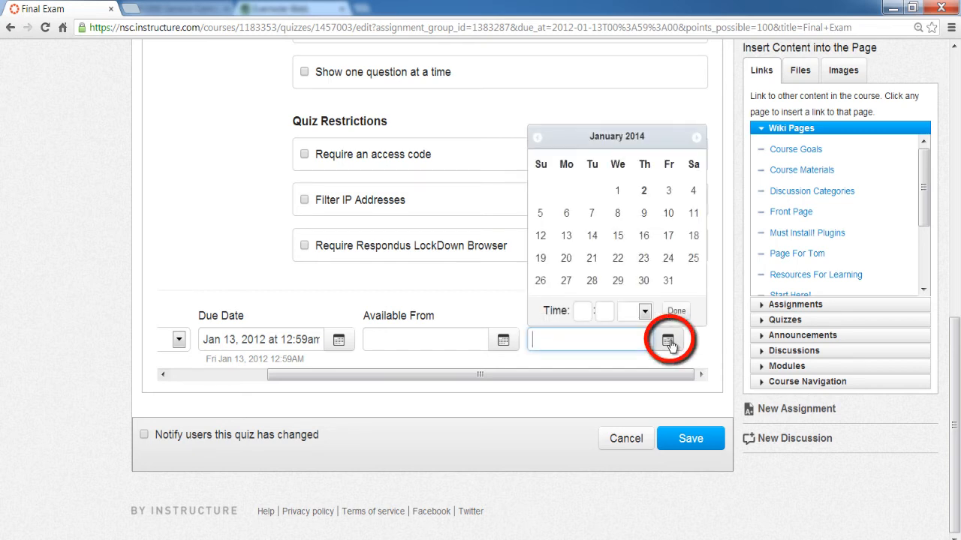
left_click(696, 138)
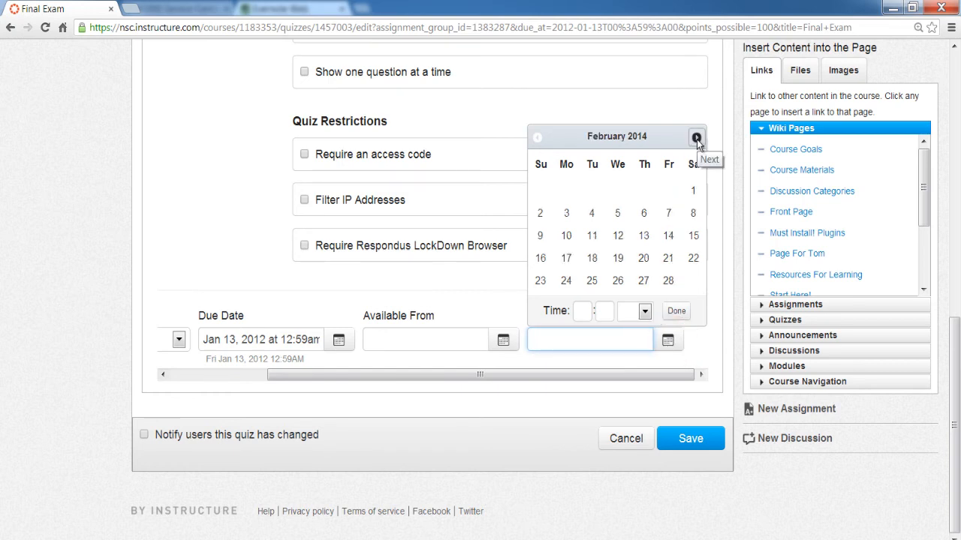
left_click(565, 259)
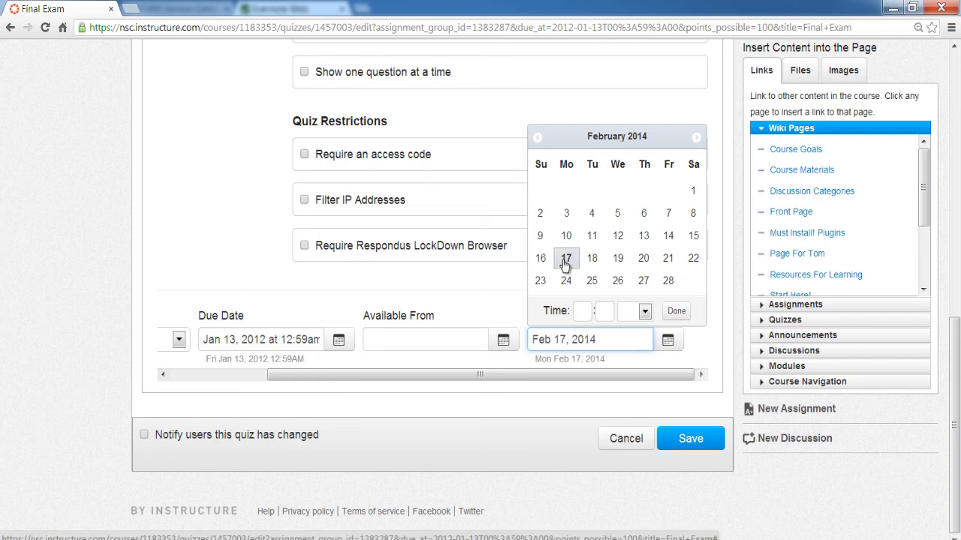
left_click(677, 313)
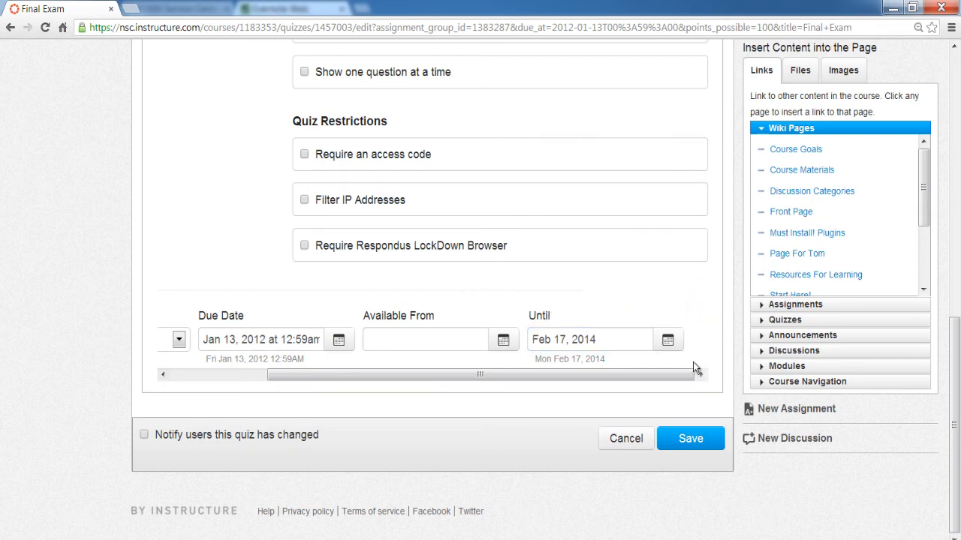
left_click(691, 443)
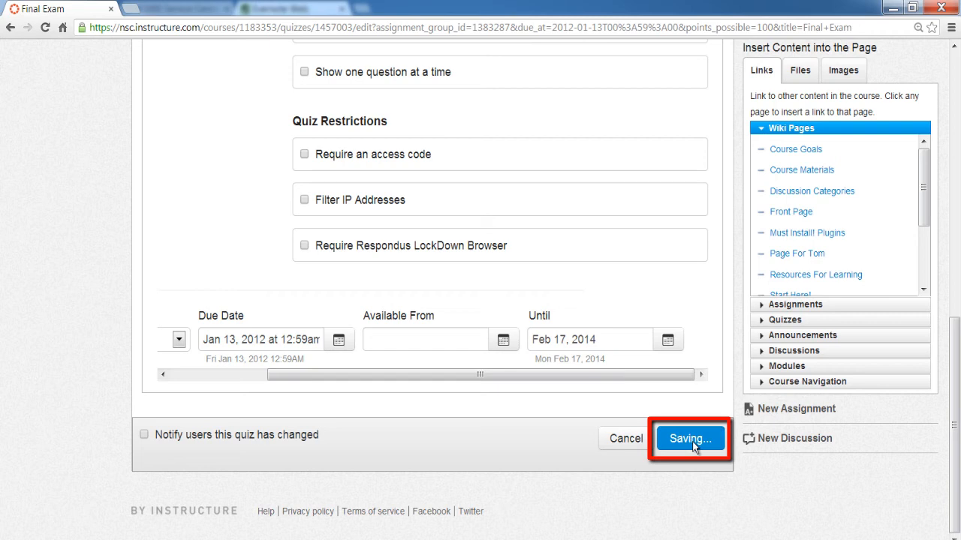